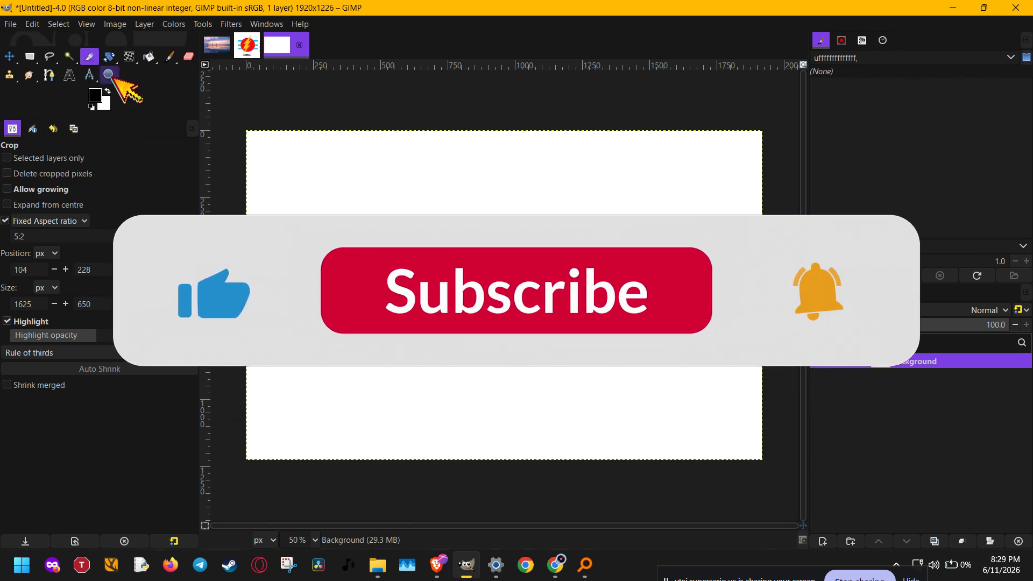
Step: Draw a closed black bow-tie outline across the canvas with the Pencil tool
left_click_drag(178, 67, 193, 74)
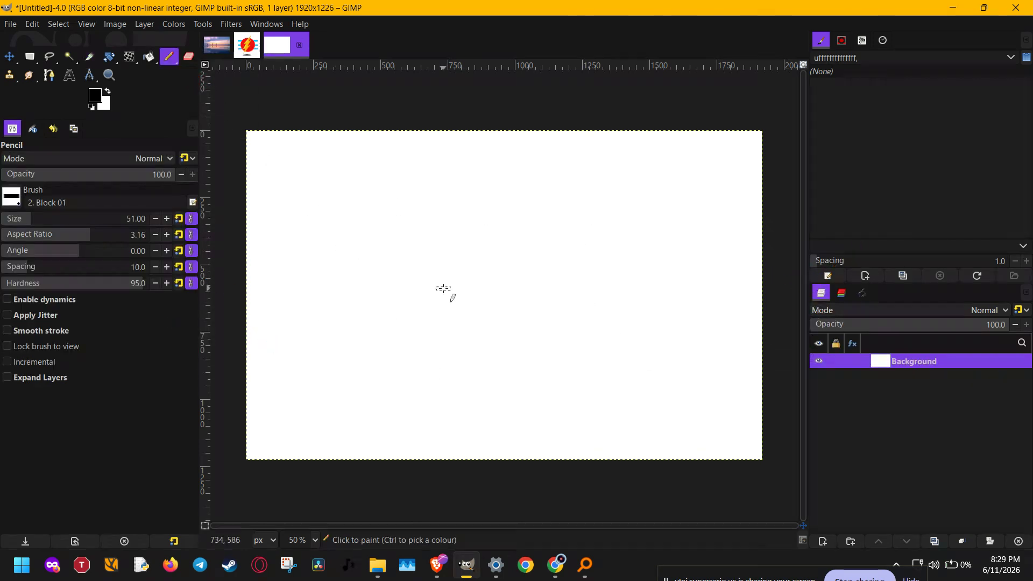
mouse_move(443, 291)
left_mouse_down()
mouse_move(509, 281)
mouse_move(602, 220)
mouse_move(642, 311)
mouse_move(604, 404)
mouse_move(551, 425)
mouse_move(458, 351)
mouse_move(412, 396)
mouse_move(373, 395)
mouse_move(339, 341)
mouse_move(346, 215)
mouse_move(403, 218)
mouse_move(470, 285)
mouse_move(412, 226)
mouse_move(350, 232)
mouse_move(343, 372)
mouse_move(376, 425)
mouse_move(508, 355)
mouse_move(601, 434)
mouse_move(674, 398)
mouse_move(700, 256)
mouse_move(670, 213)
mouse_move(515, 298)
left_mouse_up()
key("ctrl+z")
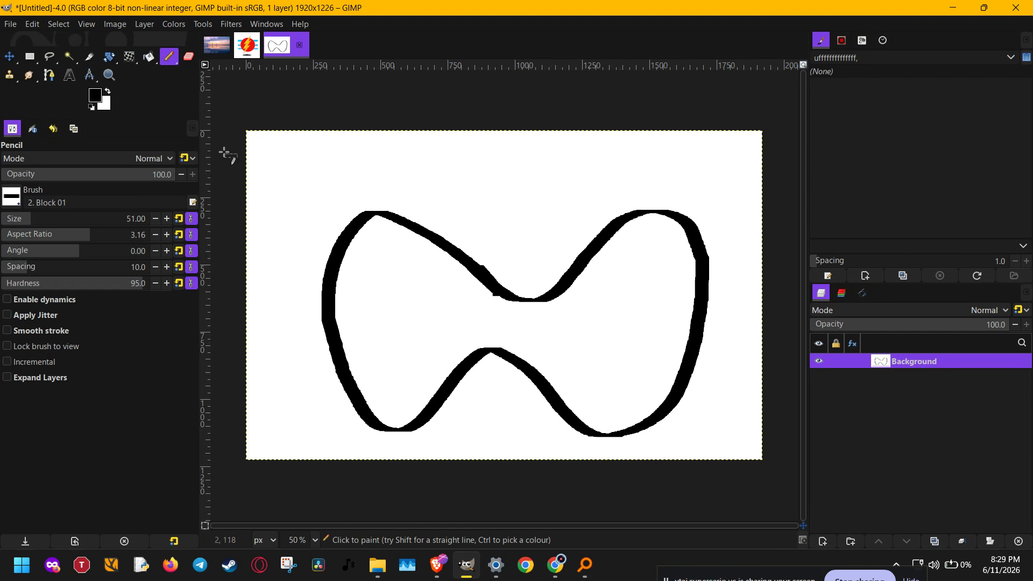
Step: Make a rectangular selection tightly around the bow-tie outline, about 1458 × 854 px, and copy it
left_click(29, 57)
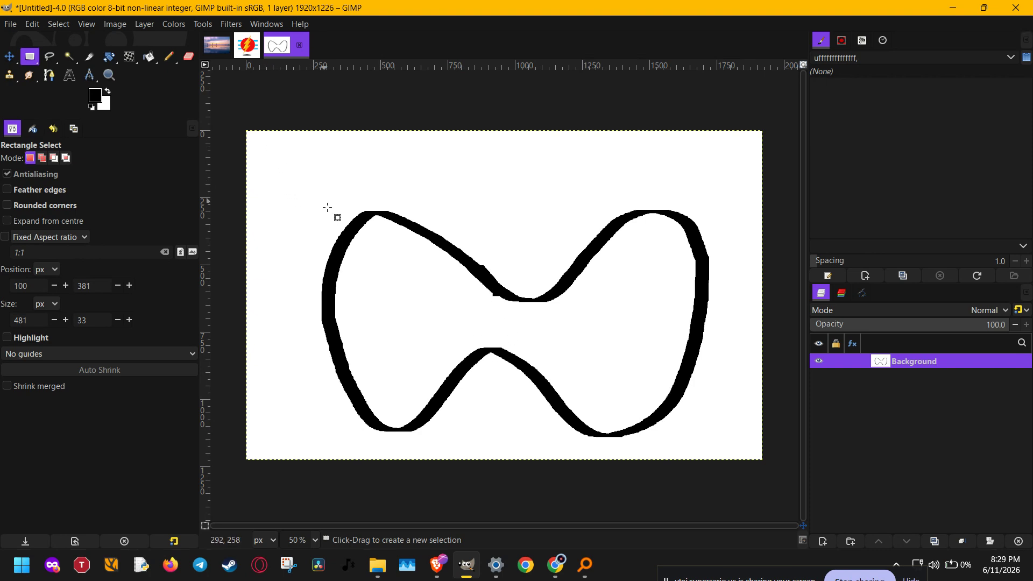
mouse_move(321, 445)
left_mouse_down()
mouse_move(604, 240)
mouse_move(715, 189)
left_mouse_up()
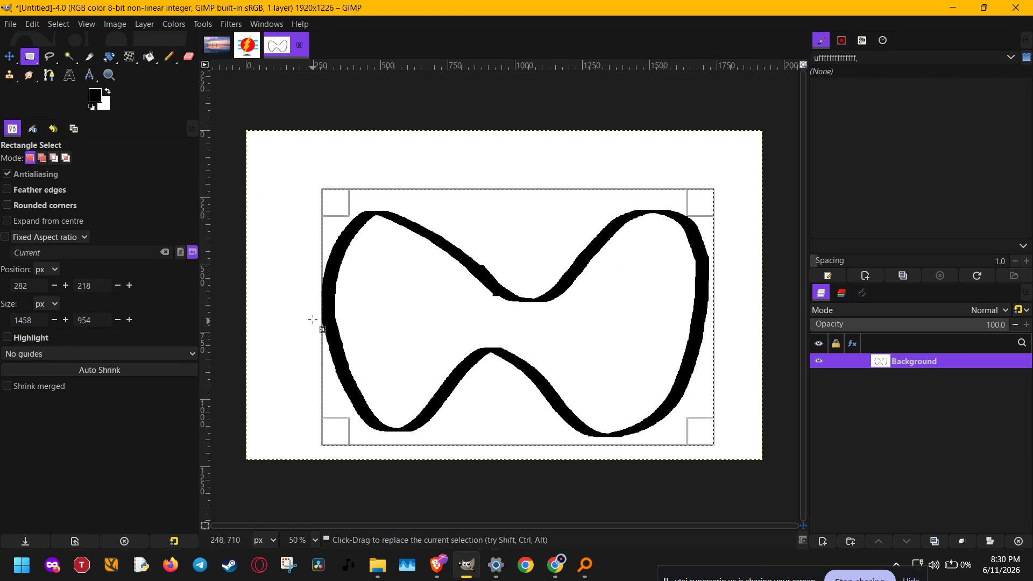
left_click_drag(331, 363, 331, 301)
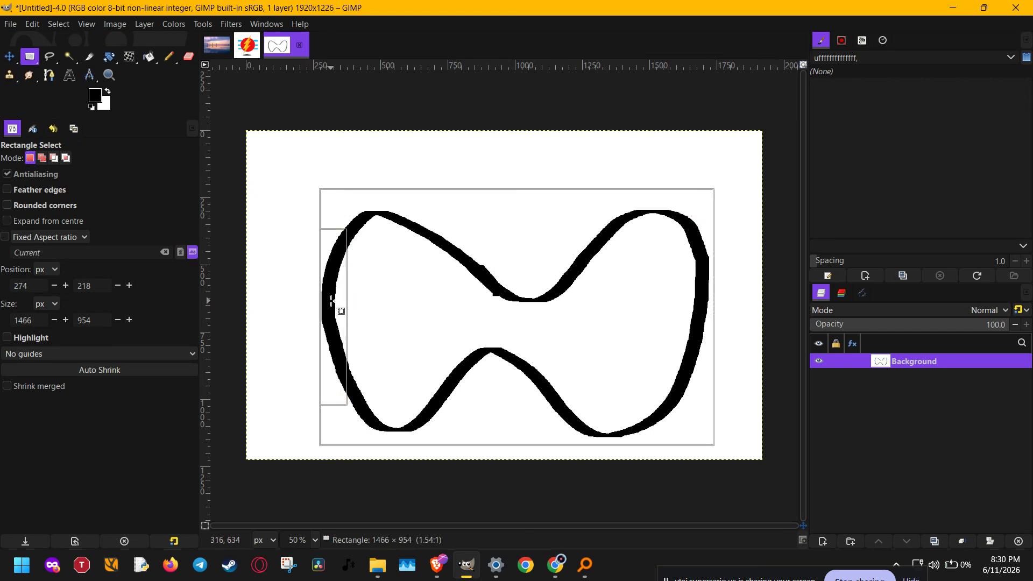
left_click_drag(492, 455, 502, 441)
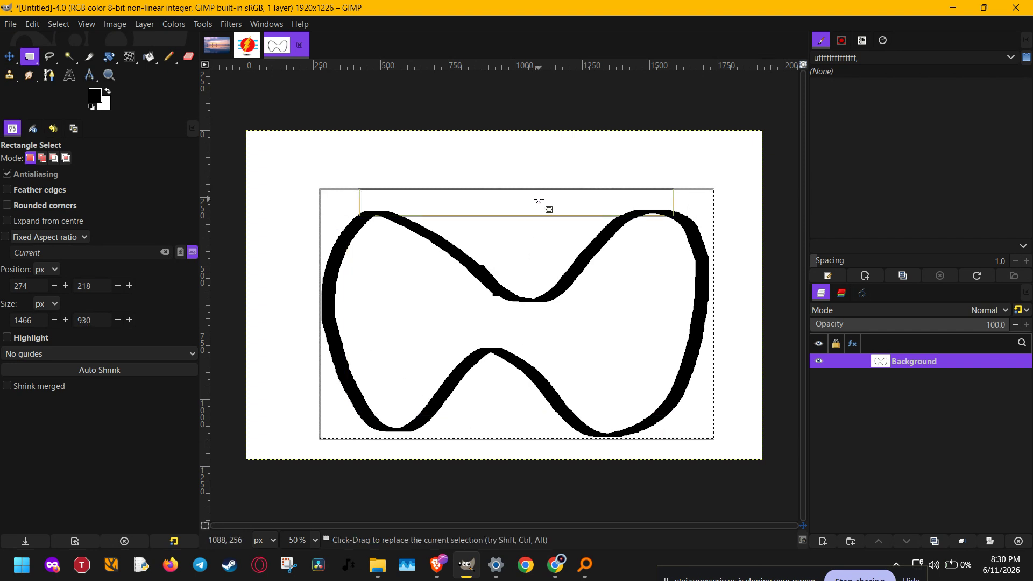
left_click_drag(542, 203, 555, 229)
left_click_drag(711, 309, 704, 304)
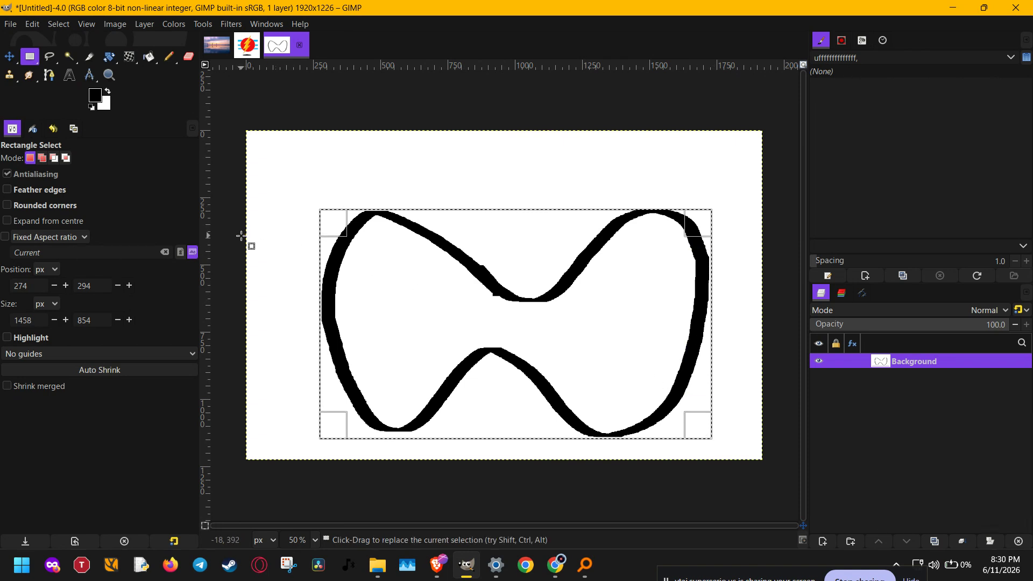
key("ctrl")
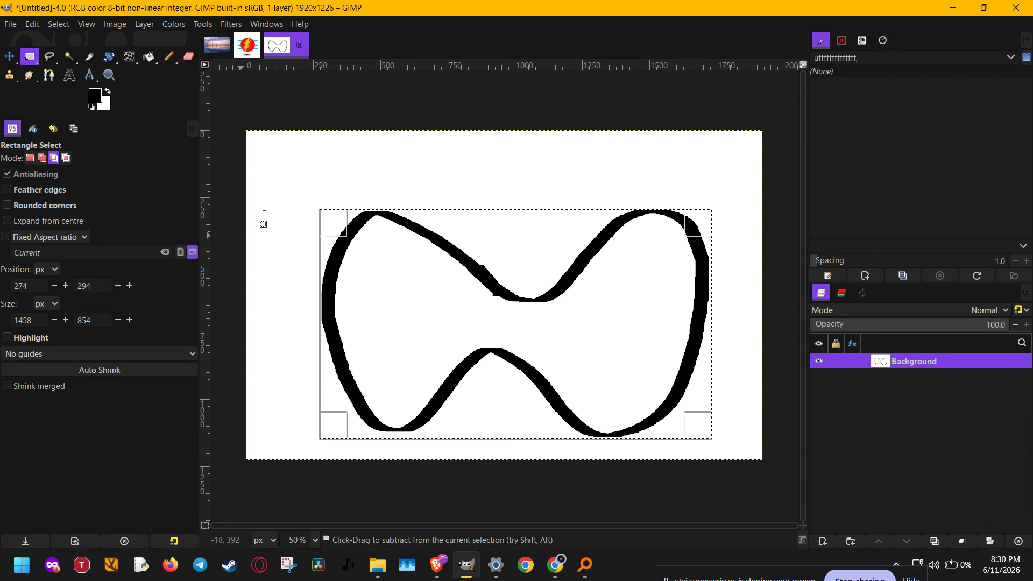
key("ctrl+c")
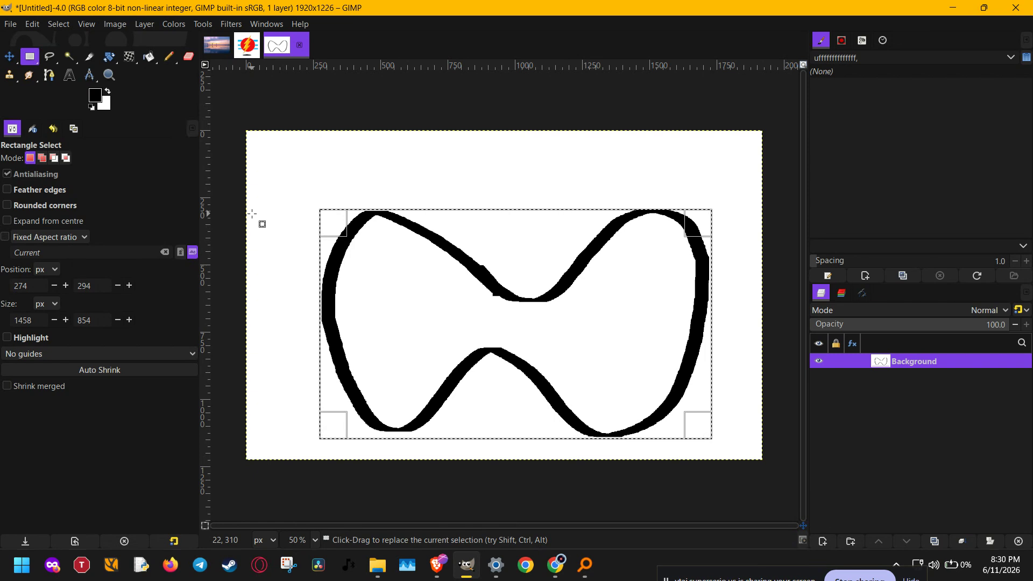
Step: Switch to the Paintbrush and clear the filter text in the Brushes dialog to list all brushes
key("p")
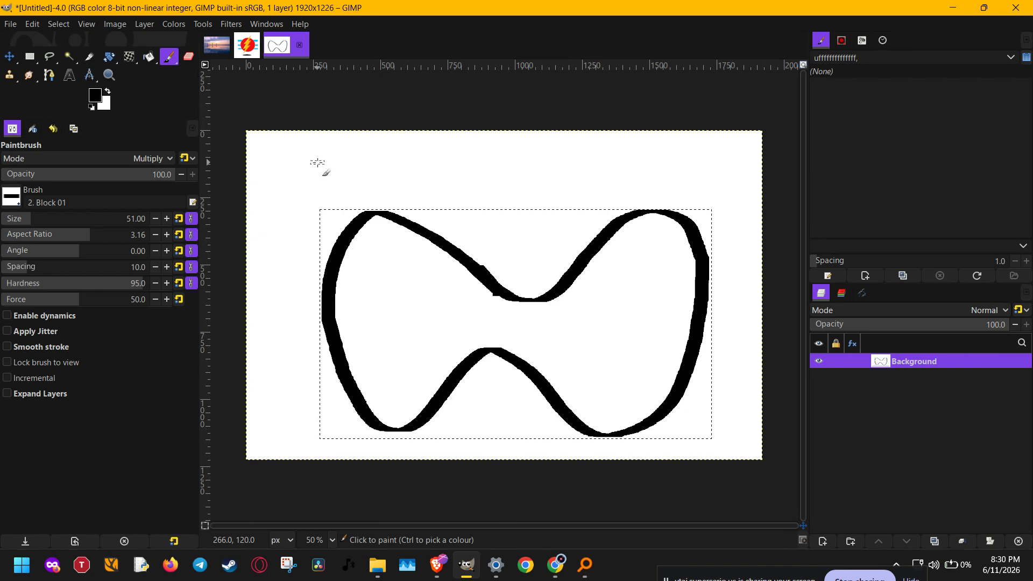
left_click(13, 198)
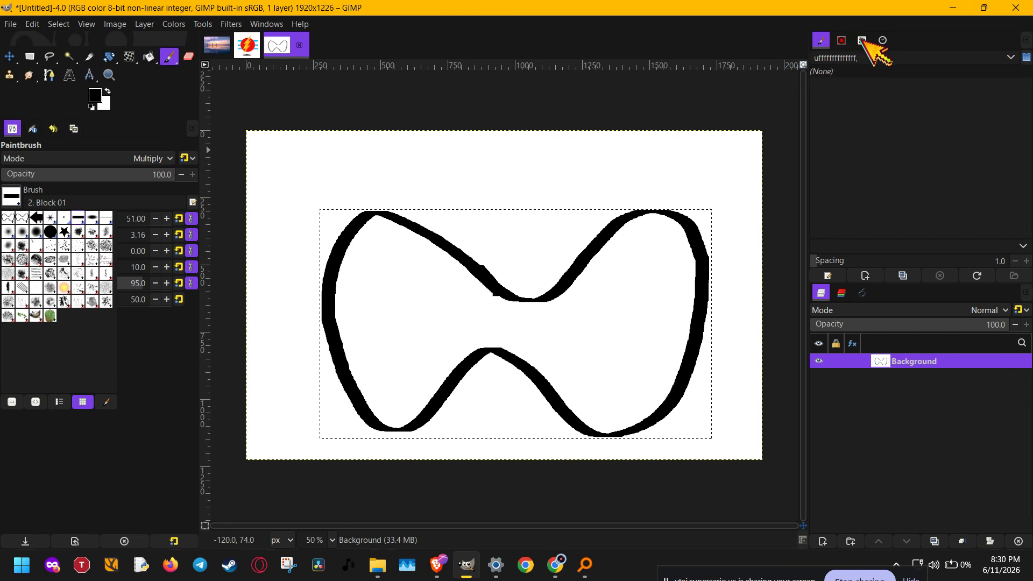
left_click(267, 24)
left_click(266, 24)
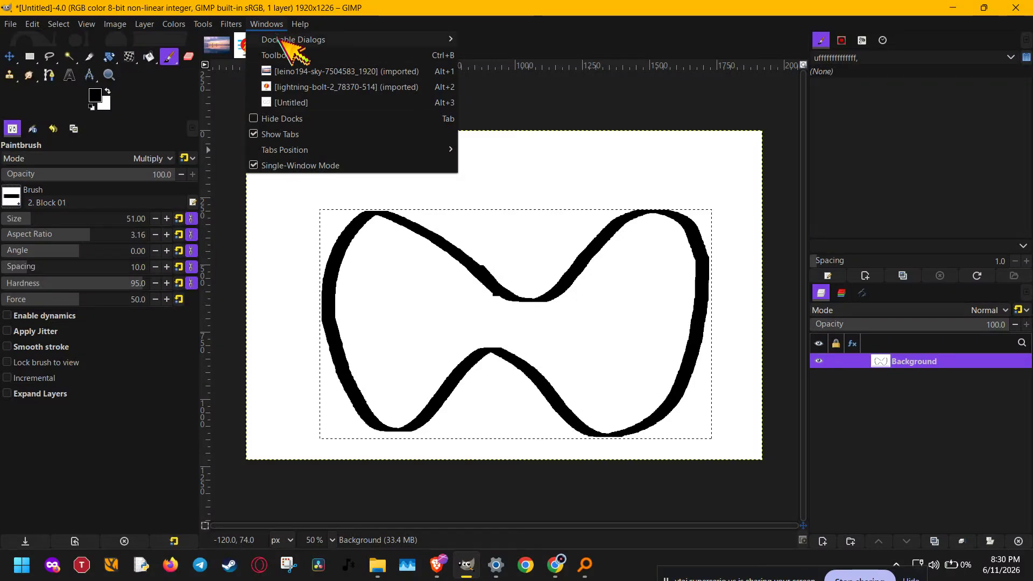
mouse_move(340, 40)
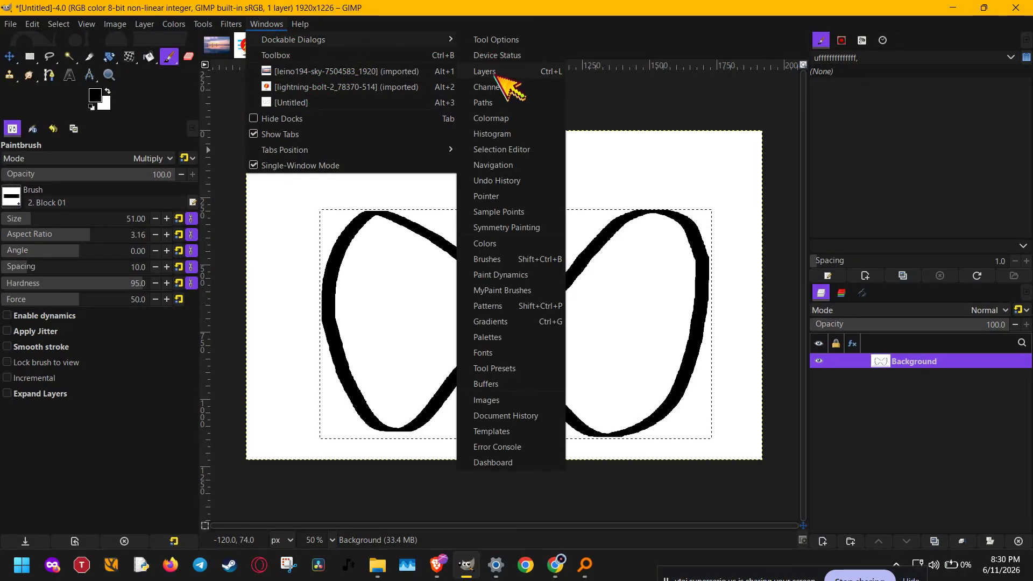
left_click(508, 260)
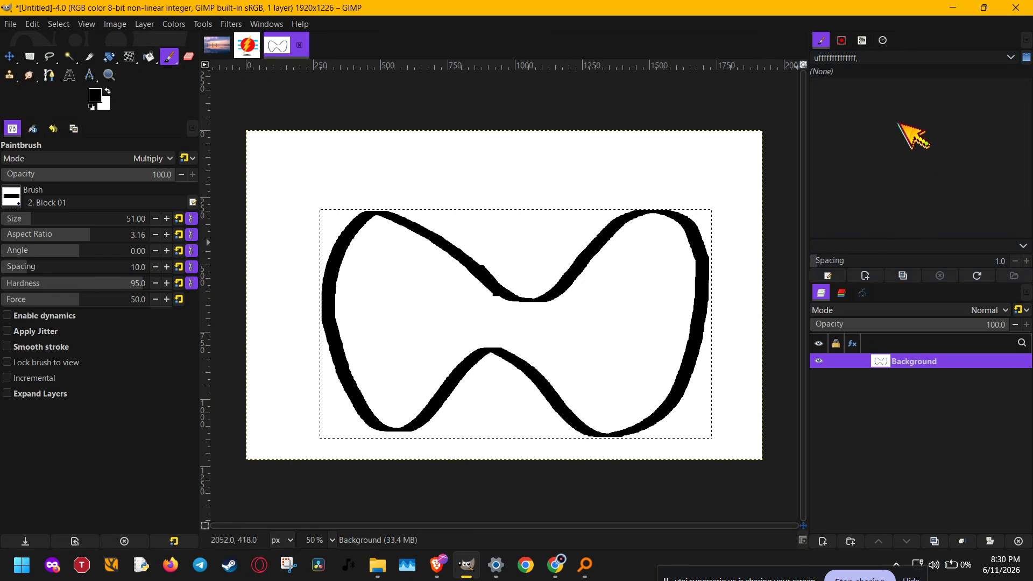
left_click(928, 57)
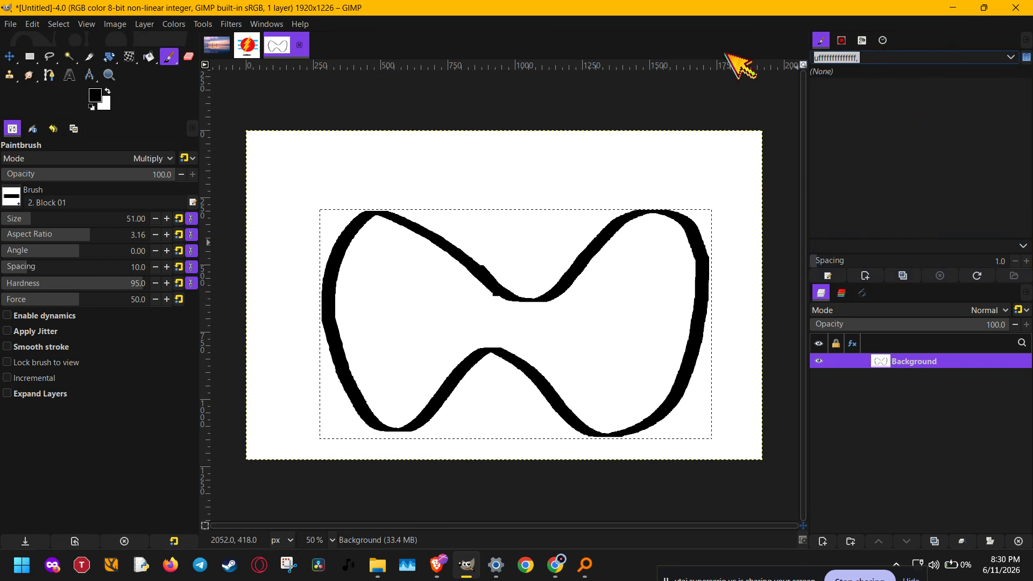
key("BackSpace")
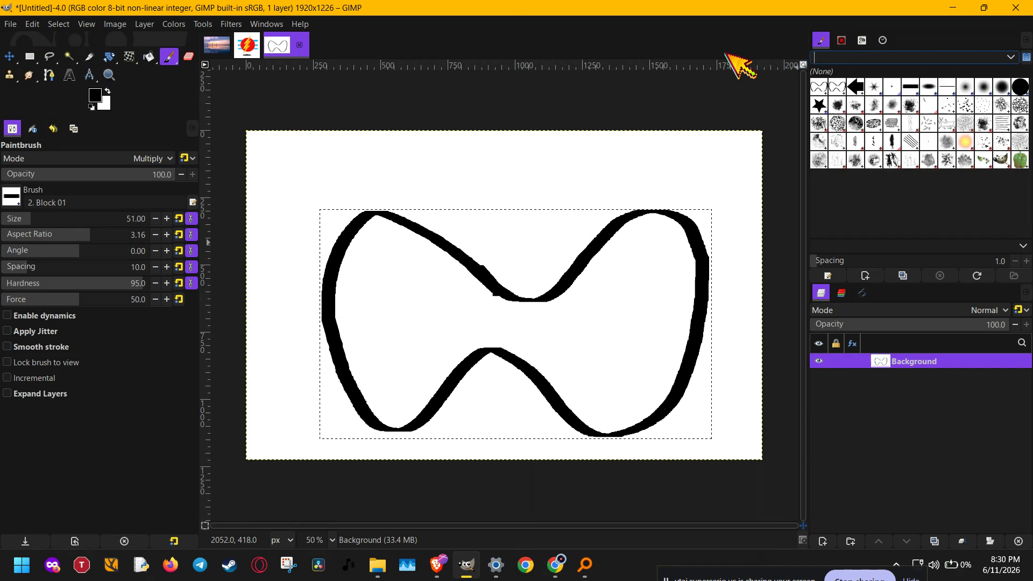
Step: Try the Clipboard Image brush with its size reduced to 69
left_click(819, 87)
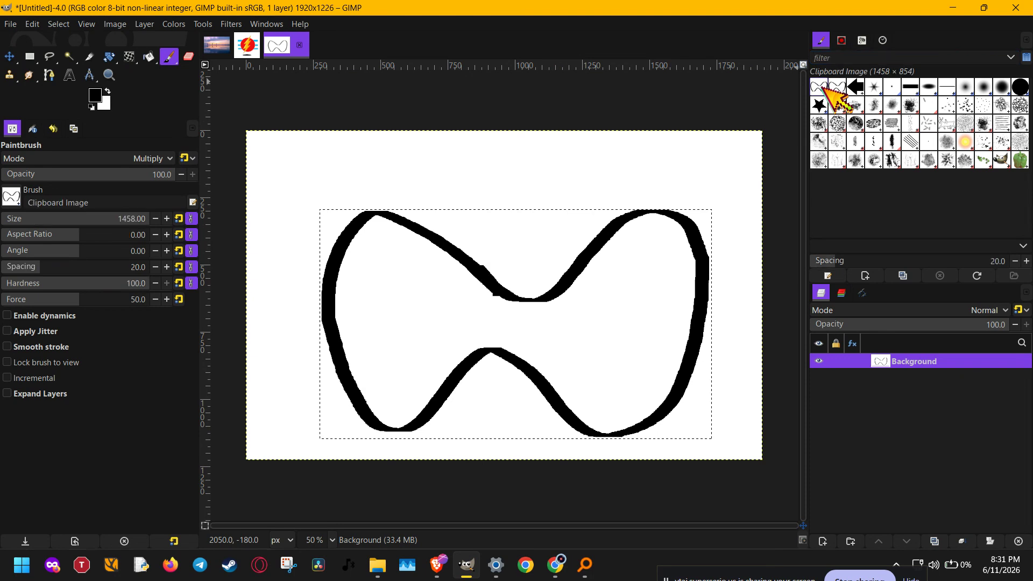
left_click(833, 89)
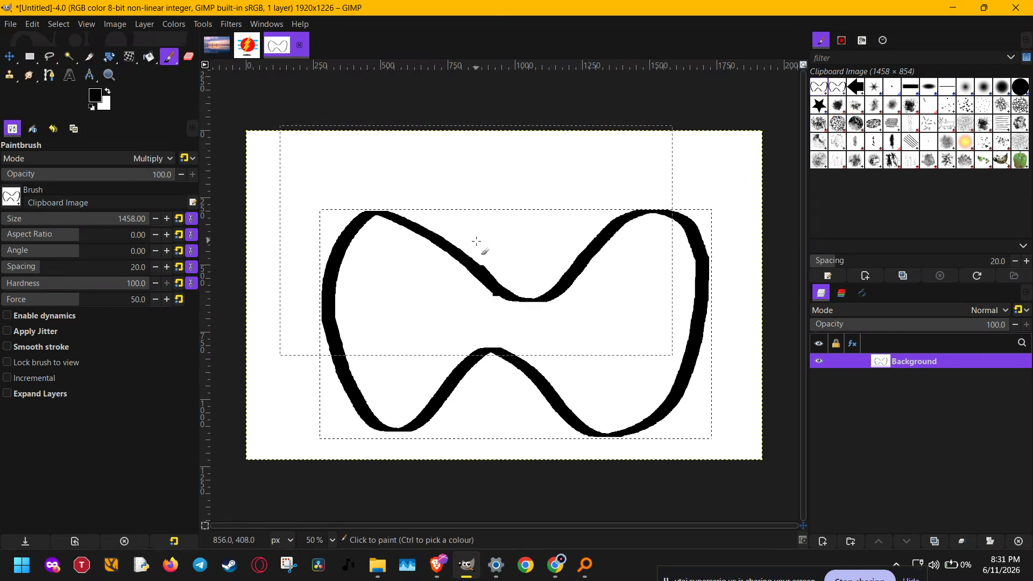
left_click(35, 219)
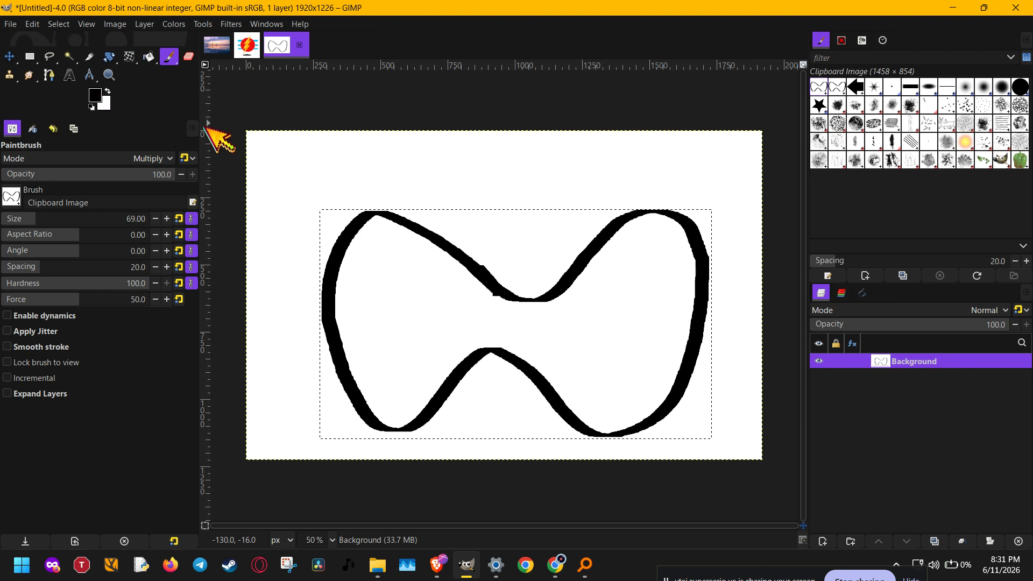
Step: Choose the Clipboard Mask brush and try one full-size stroke over the outline, undoing the stroke
left_click(836, 86)
scroll(436, 153, "up", 3)
scroll(432, 162, "down", 2)
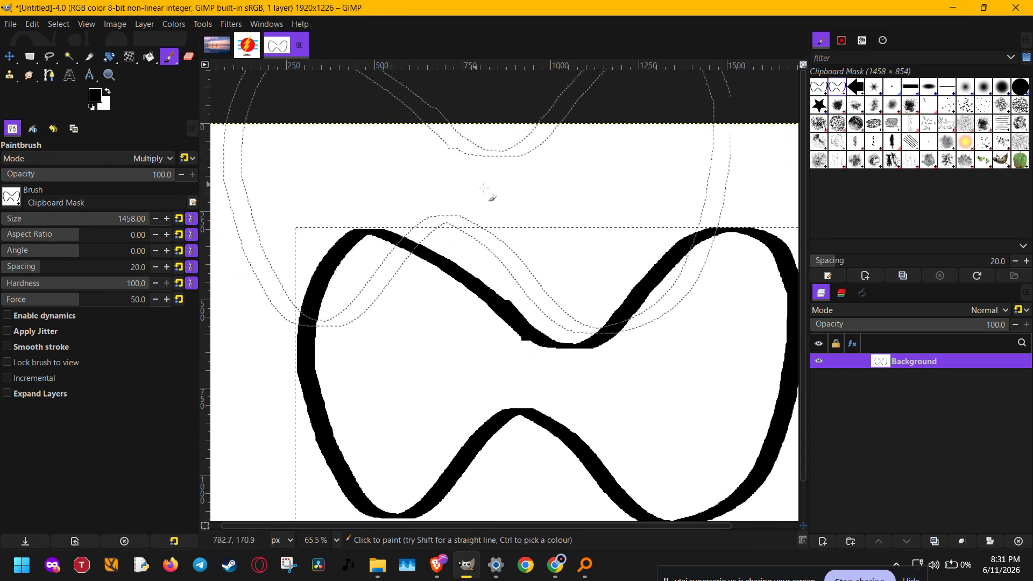
left_click_drag(487, 189, 496, 333)
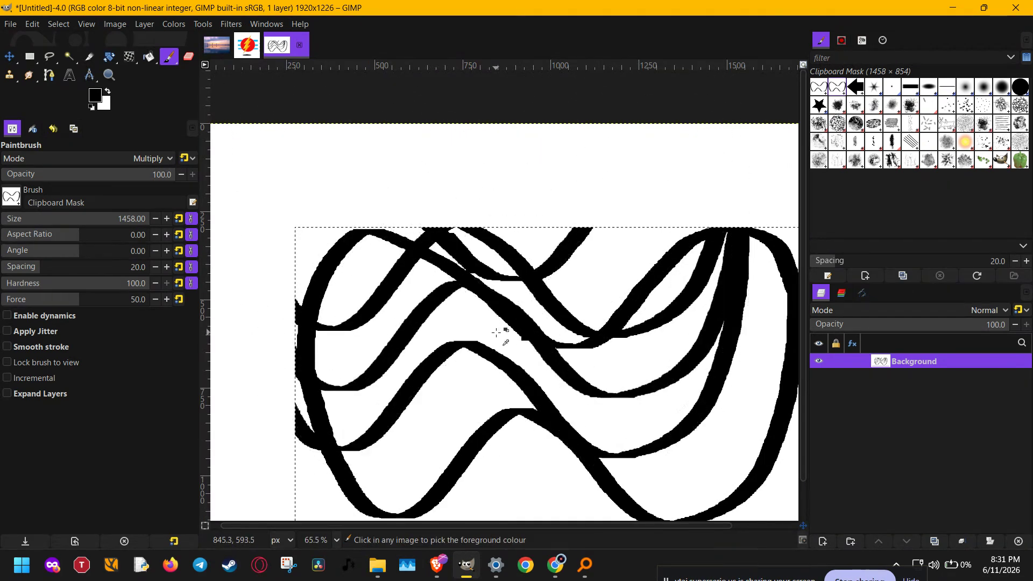
key("ctrl+z")
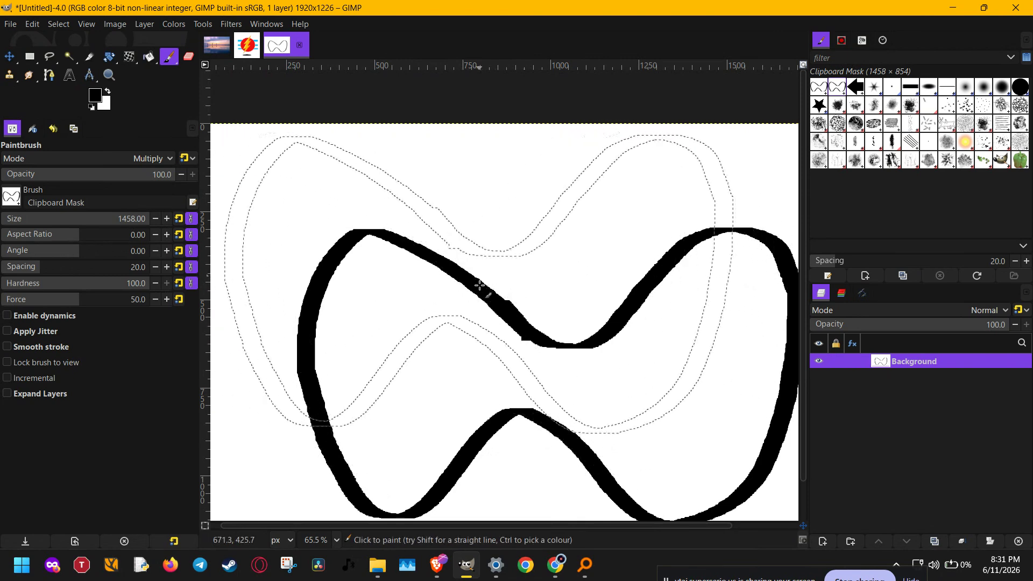
Step: Set the brush size to 150 and try a zigzag stroke above the outline, undoing the stroke
left_click(52, 221)
mouse_move(461, 165)
left_mouse_down()
mouse_move(507, 264)
mouse_move(540, 272)
mouse_move(623, 178)
mouse_move(653, 160)
mouse_move(694, 200)
left_mouse_up()
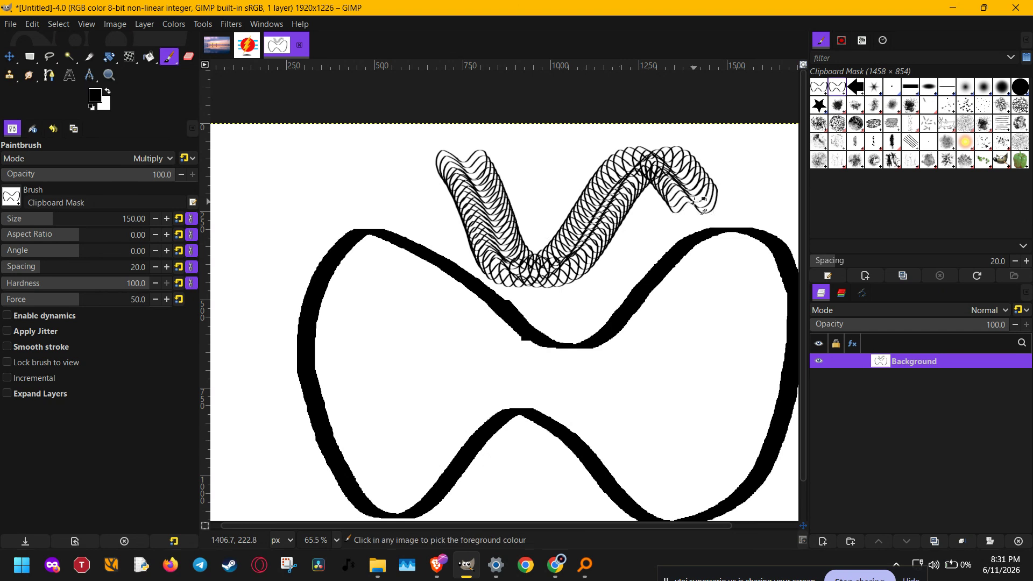
key("ctrl+z")
Step: Stamp nine separate small bow-ties with the Clipboard Mask brush in the blank area above the large outline
left_click(459, 156)
left_click(490, 188)
left_click(525, 216)
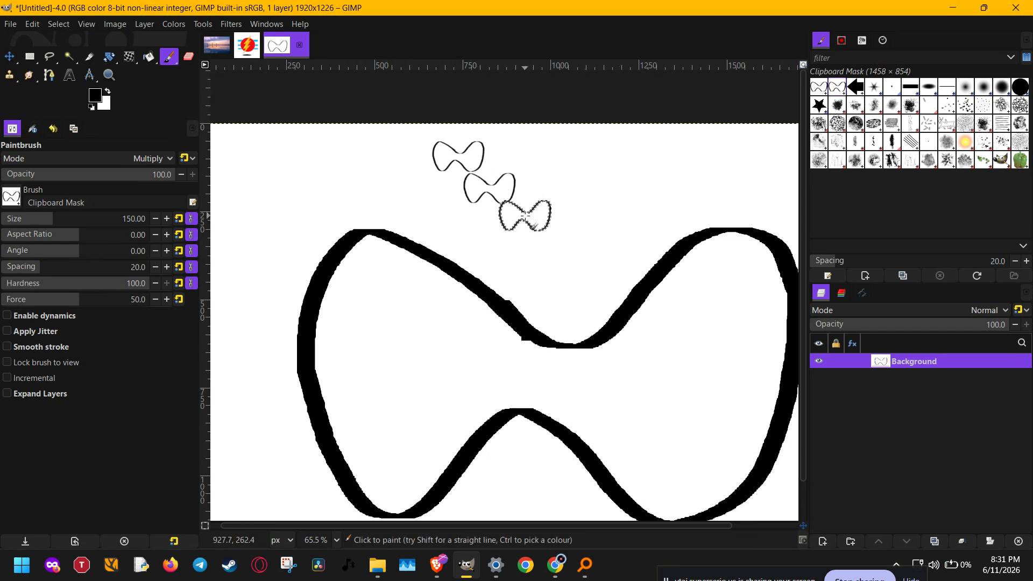
left_click(557, 239)
left_click(606, 196)
left_click(646, 162)
left_click(707, 142)
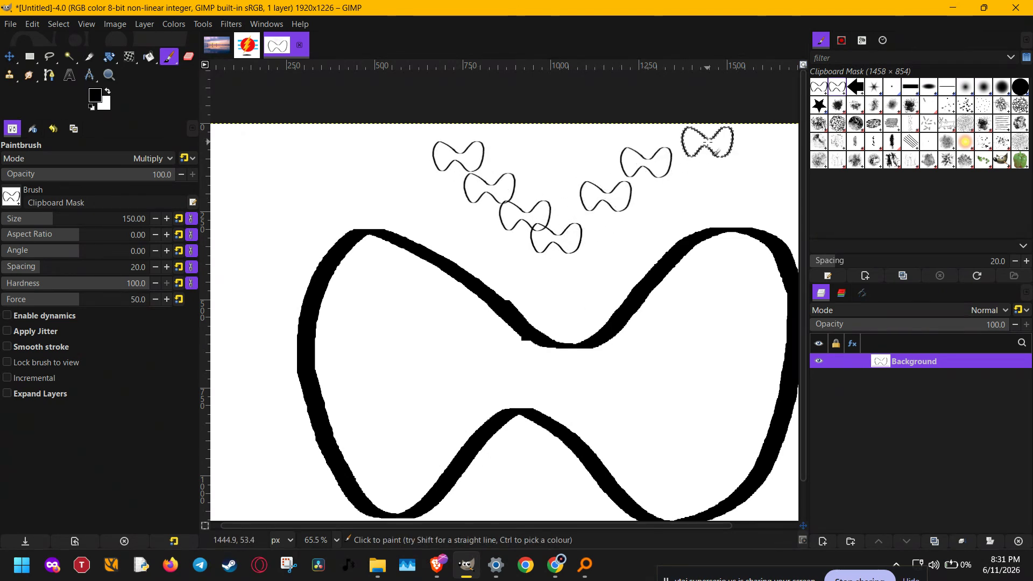
left_click(690, 183)
left_click(656, 218)
Step: Undo the stamped bow-ties and the large pencil outline to return to a blank canvas
scroll(616, 229, "down", 2)
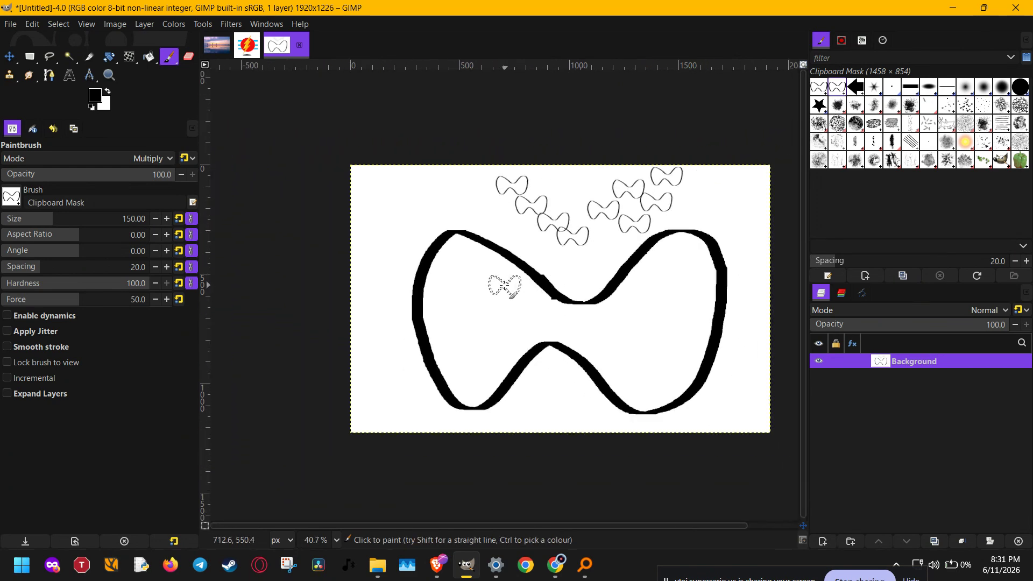
key("ctrl+z")
key("ctrl+z")
key("ctrl+z")
key("ctrl+z")
key("ctrl+z")
key("ctrl+z")
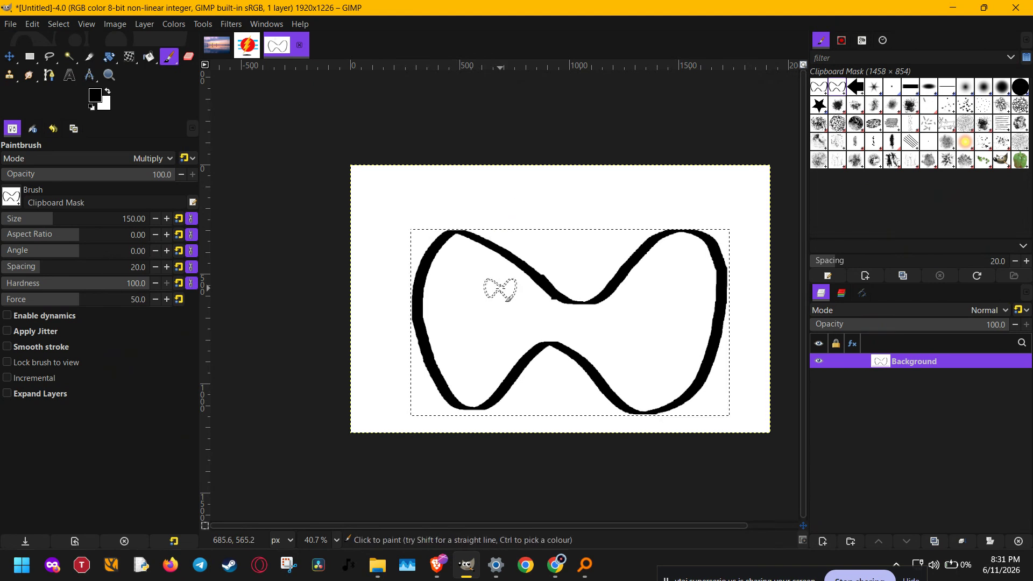
key("ctrl+z")
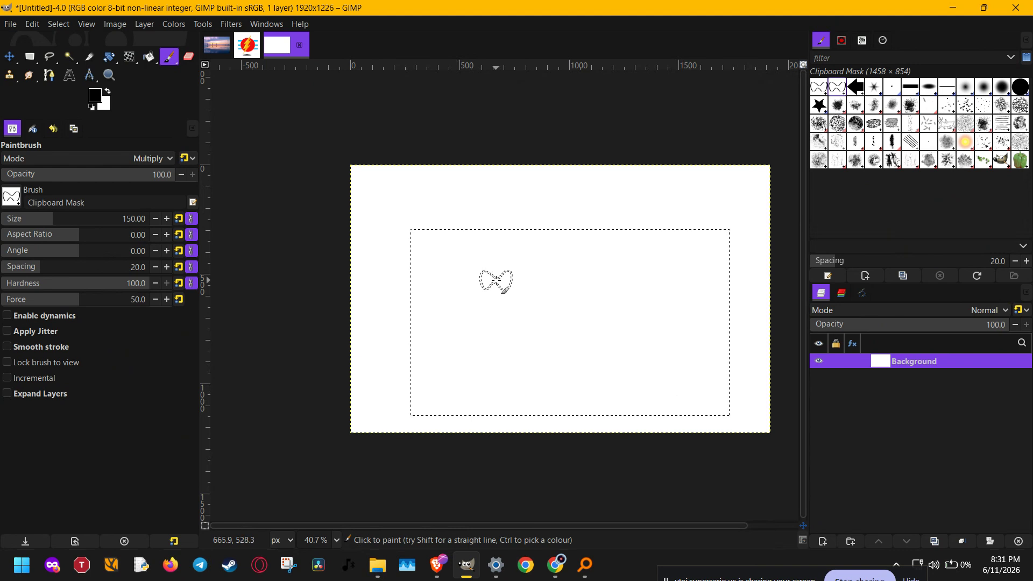
Step: Clear the selection and paint a figure-eight stroke across the canvas with the Clipboard Mask brush
key("ctrl+shift+a")
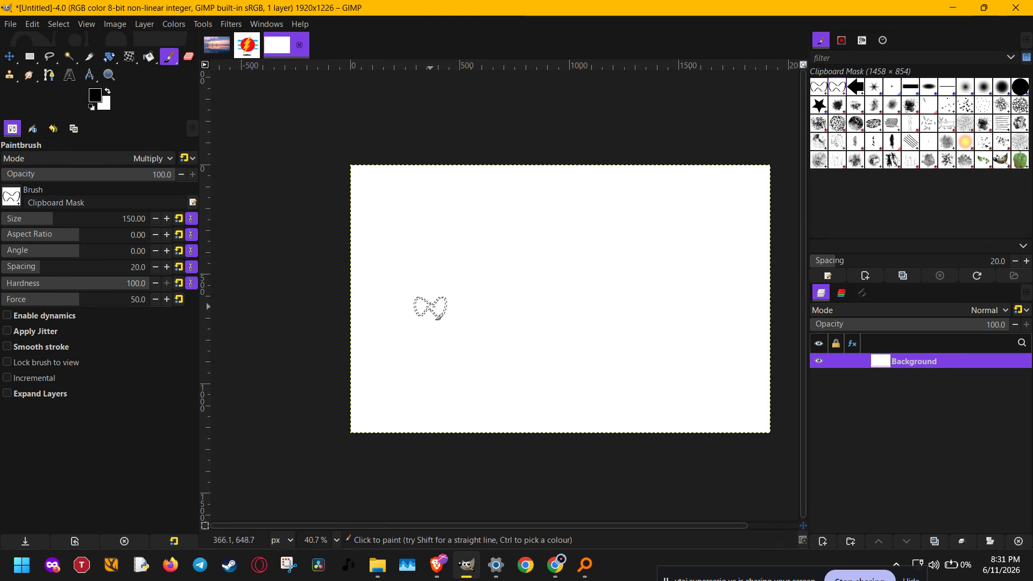
mouse_move(430, 306)
left_mouse_down()
mouse_move(446, 255)
mouse_move(492, 231)
mouse_move(570, 319)
mouse_move(615, 336)
mouse_move(671, 307)
mouse_move(689, 240)
mouse_move(621, 222)
mouse_move(460, 343)
mouse_move(438, 339)
mouse_move(428, 274)
left_mouse_up()
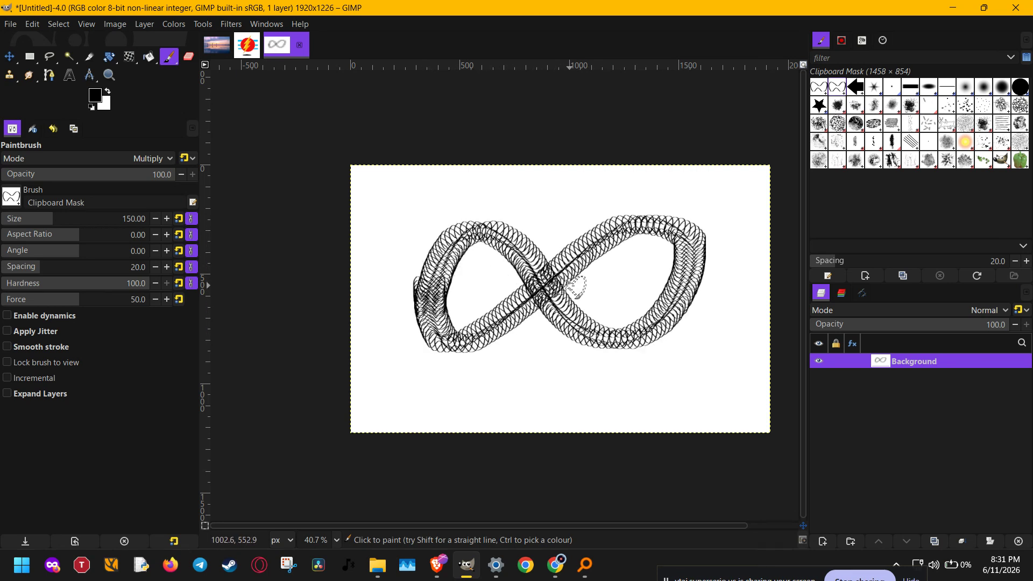
Step: Duplicate the Clipboard Image brush and give the copy an aspect ratio of 1.4 and the name "custom b"
right_click(824, 86)
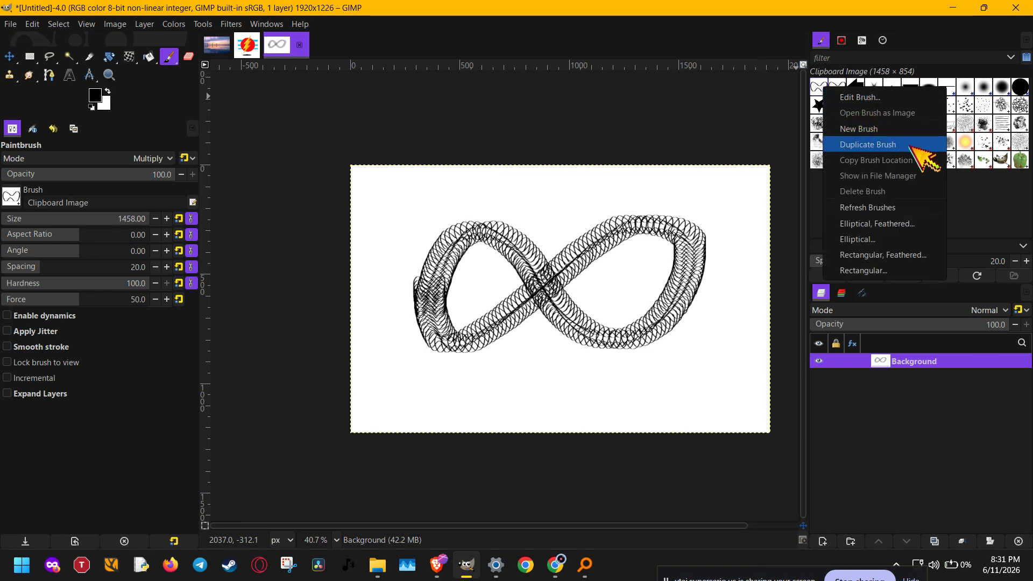
left_click(868, 144)
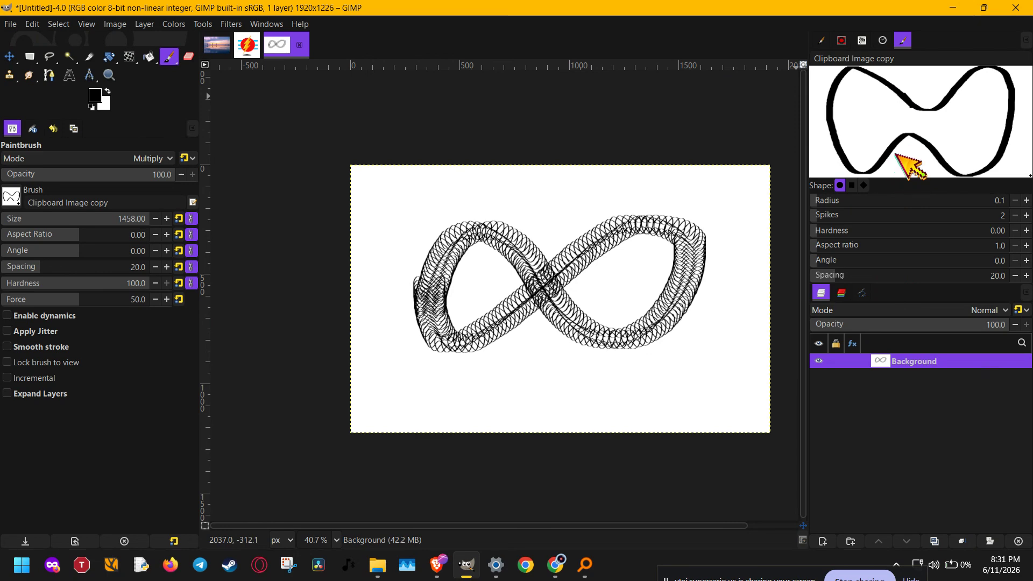
left_click(916, 250)
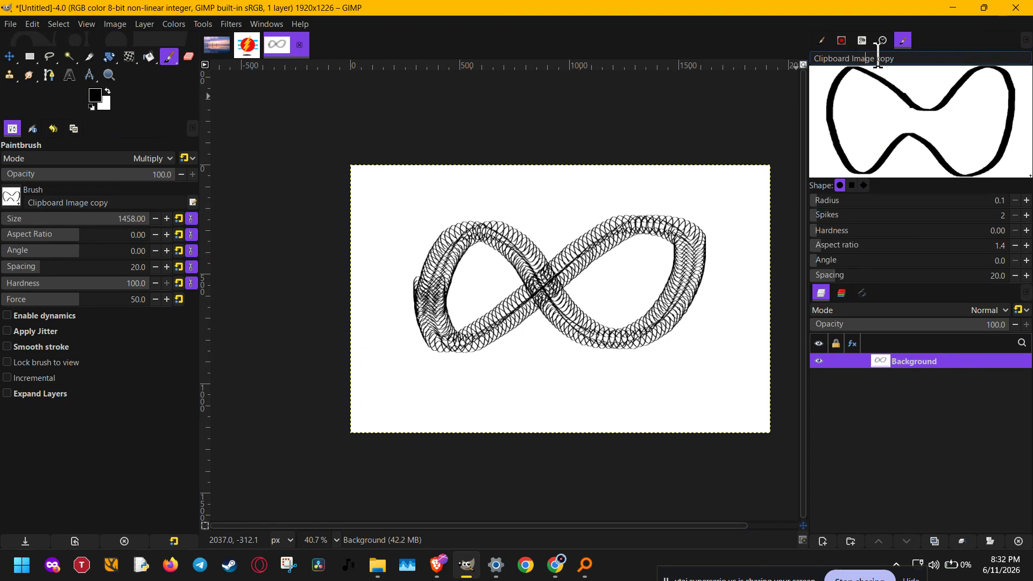
left_click_drag(901, 58, 744, 51)
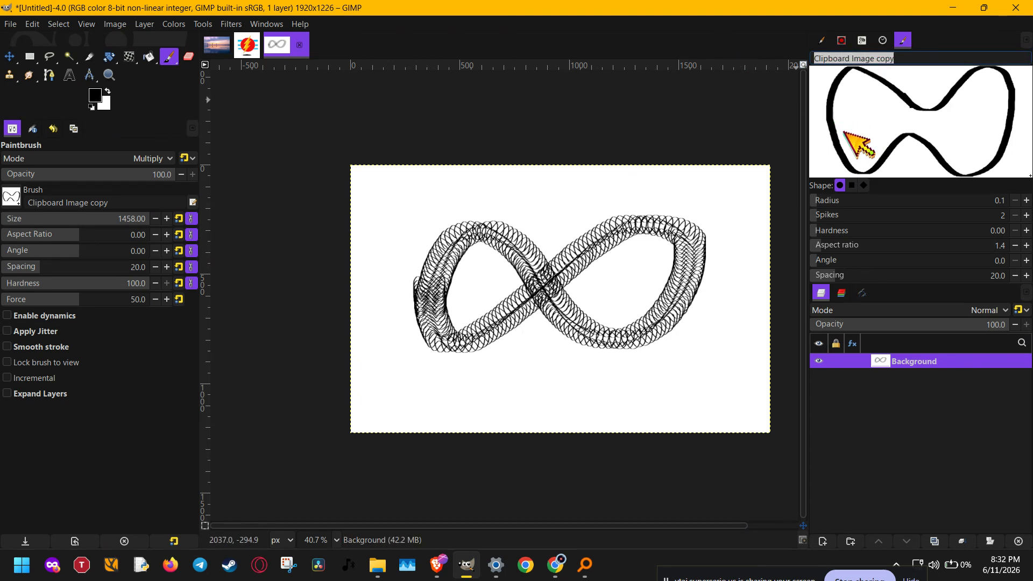
type("custom b")
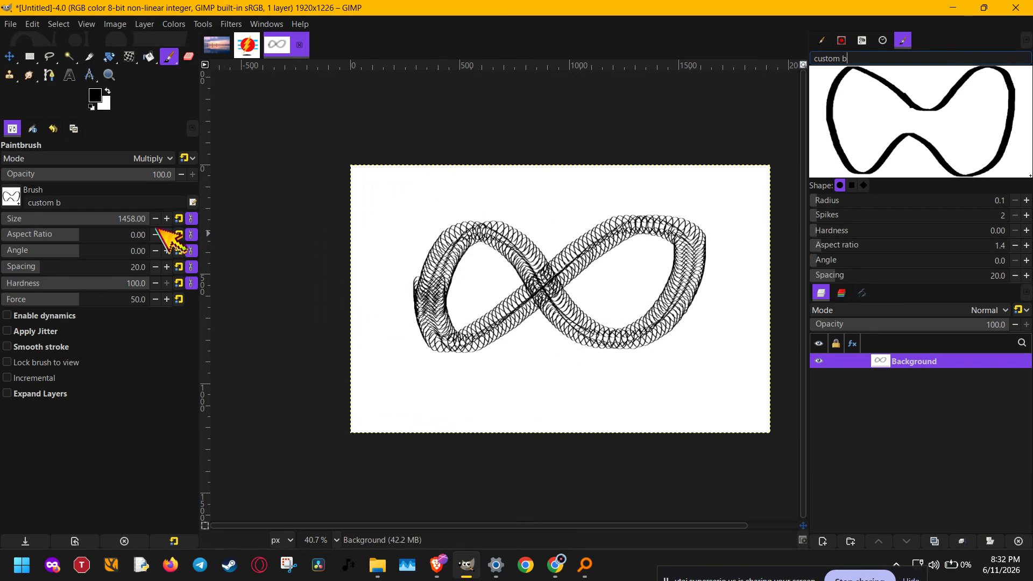
Step: Paint a test stroke with the custom b brush at size 196 and clear the canvas to white
left_click_drag(85, 220, 64, 219)
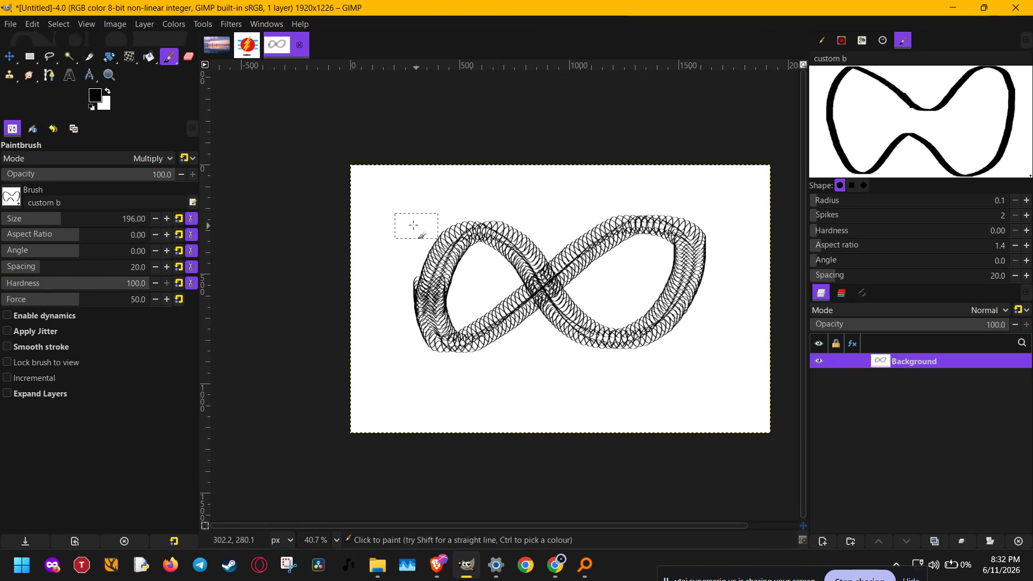
mouse_move(396, 232)
left_mouse_down()
mouse_move(381, 295)
mouse_move(397, 369)
left_mouse_up()
key("Delete")
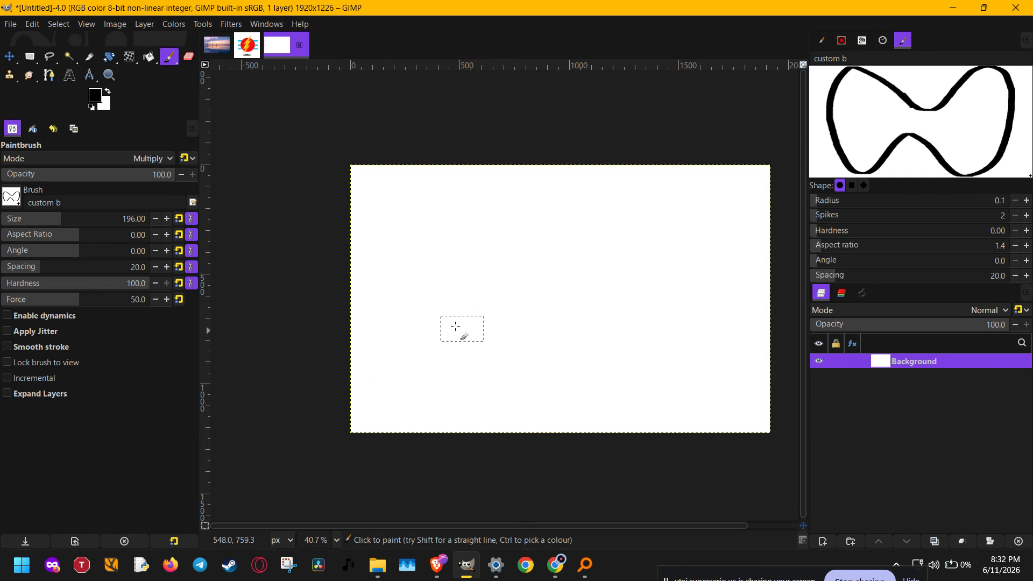
Step: Choose the 2. Hardness 100 brush for the Paintbrush and set the foreground colour to green 00cc00
left_click(11, 197)
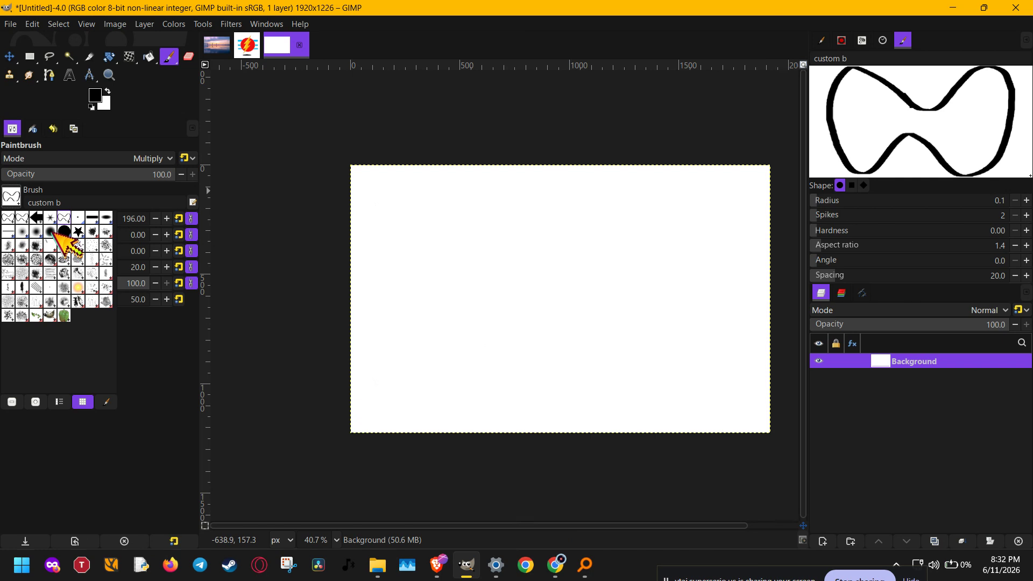
left_click(63, 233)
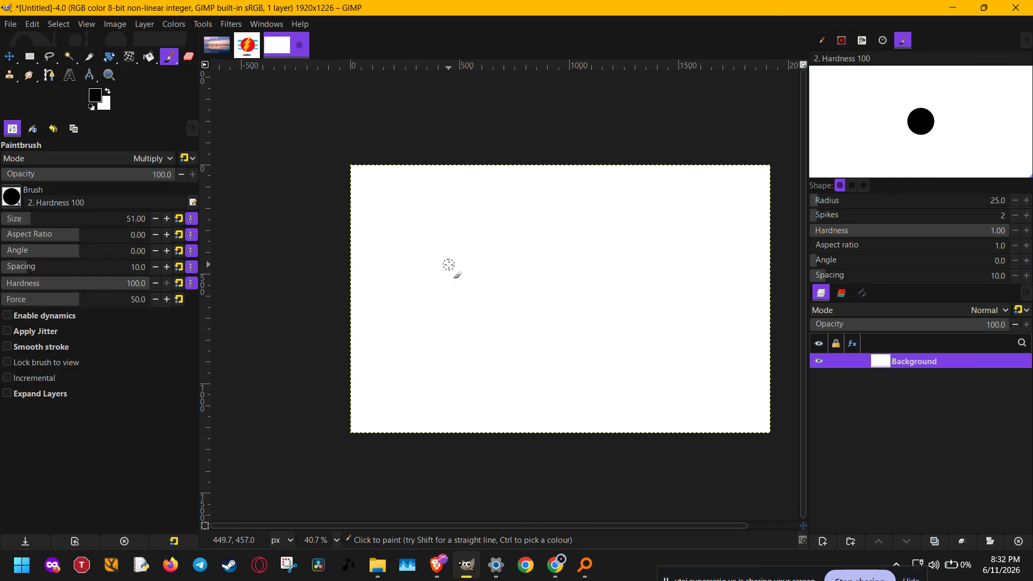
left_click(95, 96)
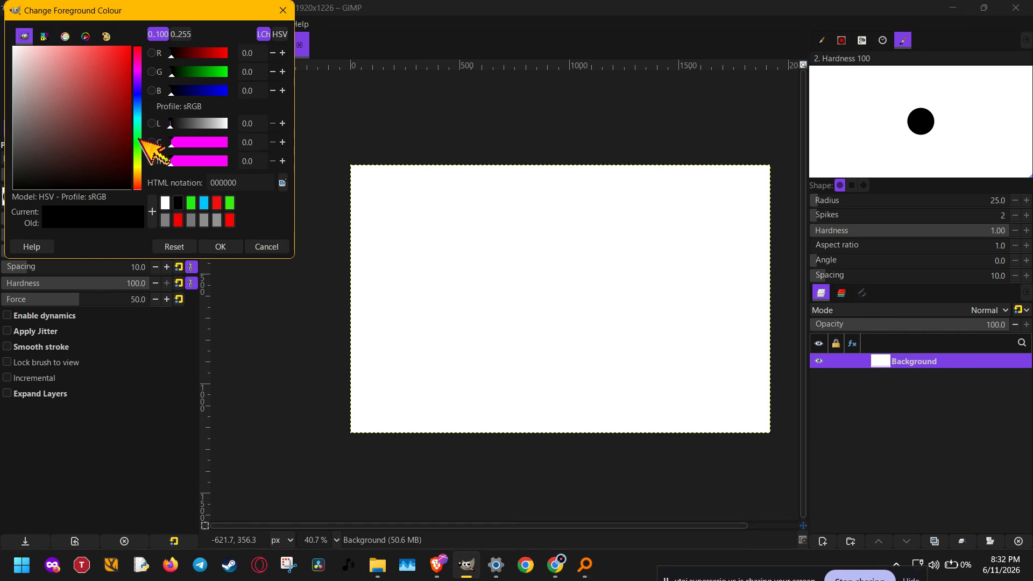
left_click(217, 71)
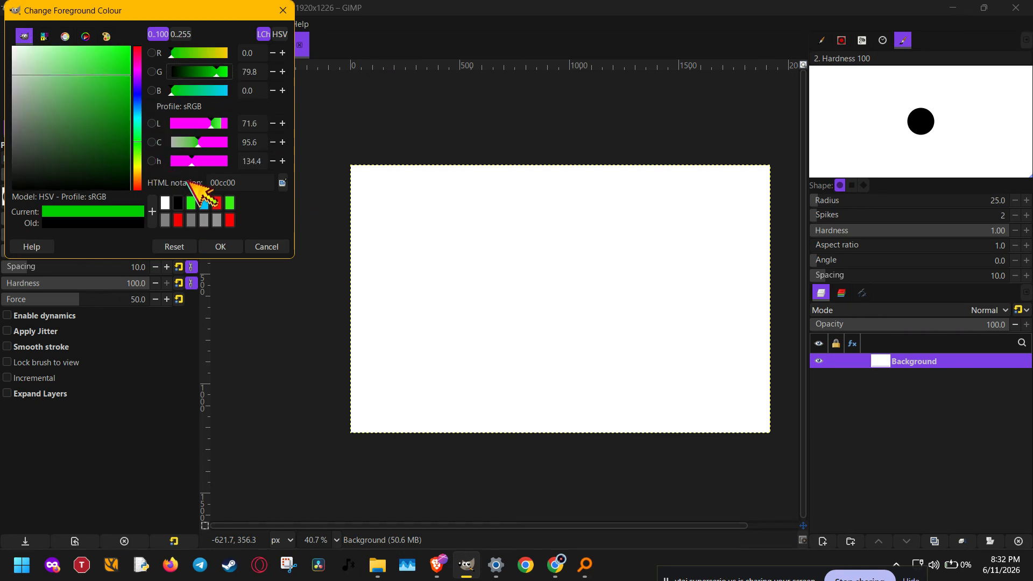
left_click(225, 249)
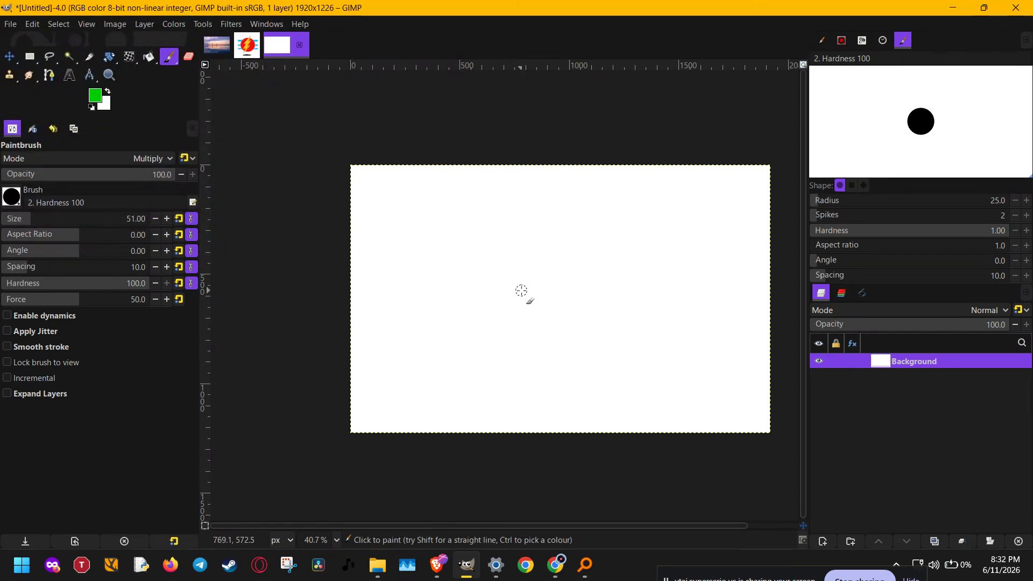
Step: Paint a closed green teardrop outline in the middle of the blank canvas and activate the Bucket Fill tool
mouse_move(592, 259)
left_mouse_down()
mouse_move(499, 259)
mouse_move(443, 314)
mouse_move(462, 338)
mouse_move(497, 336)
mouse_move(590, 260)
mouse_move(508, 267)
left_mouse_up()
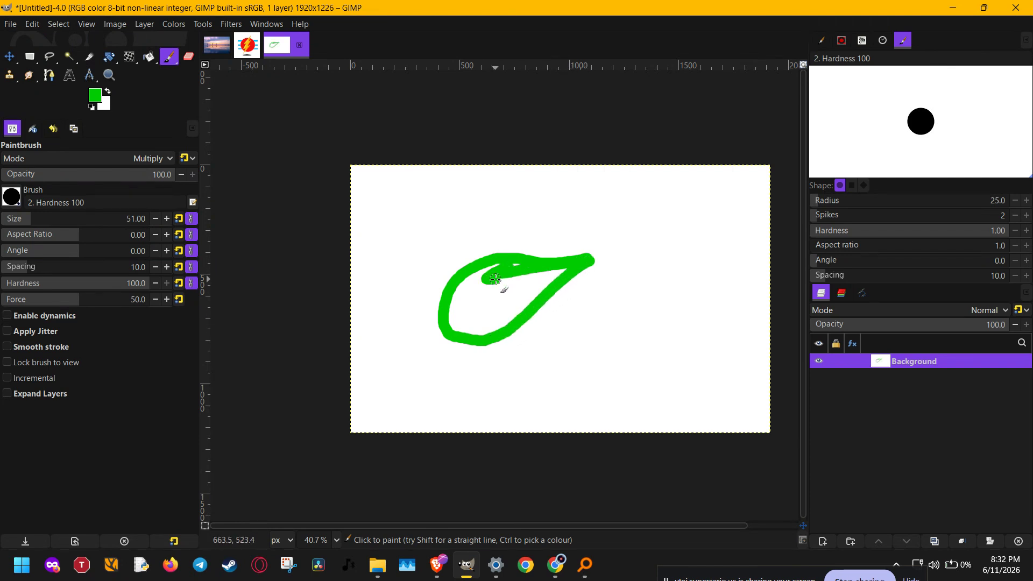
key("shift+b")
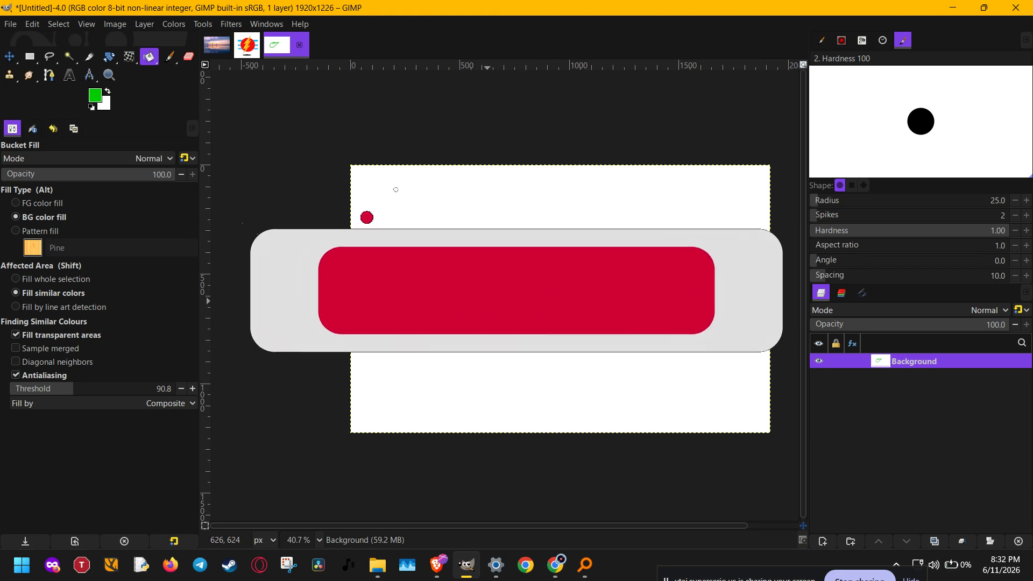